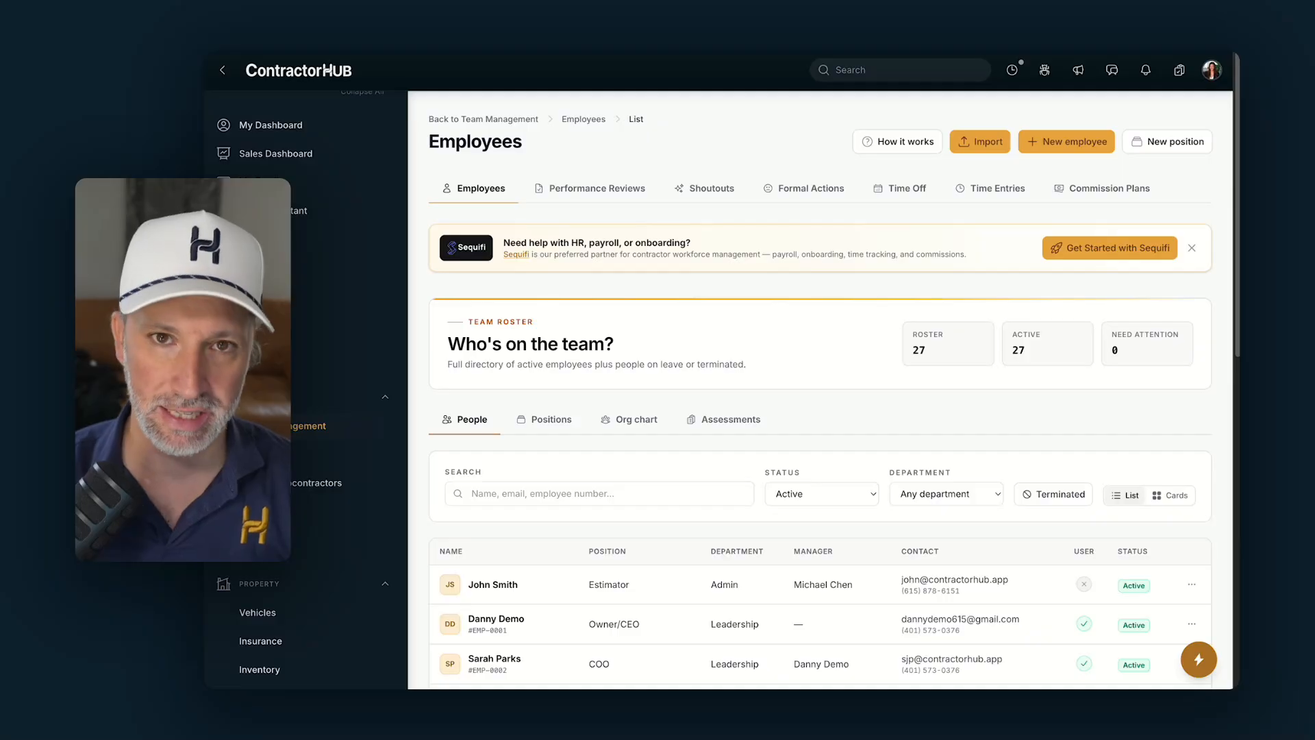
# Look through the existing positions and start setting up a new position.
pyautogui.click(553, 420)
pyautogui.scroll(-2, 877, 494)
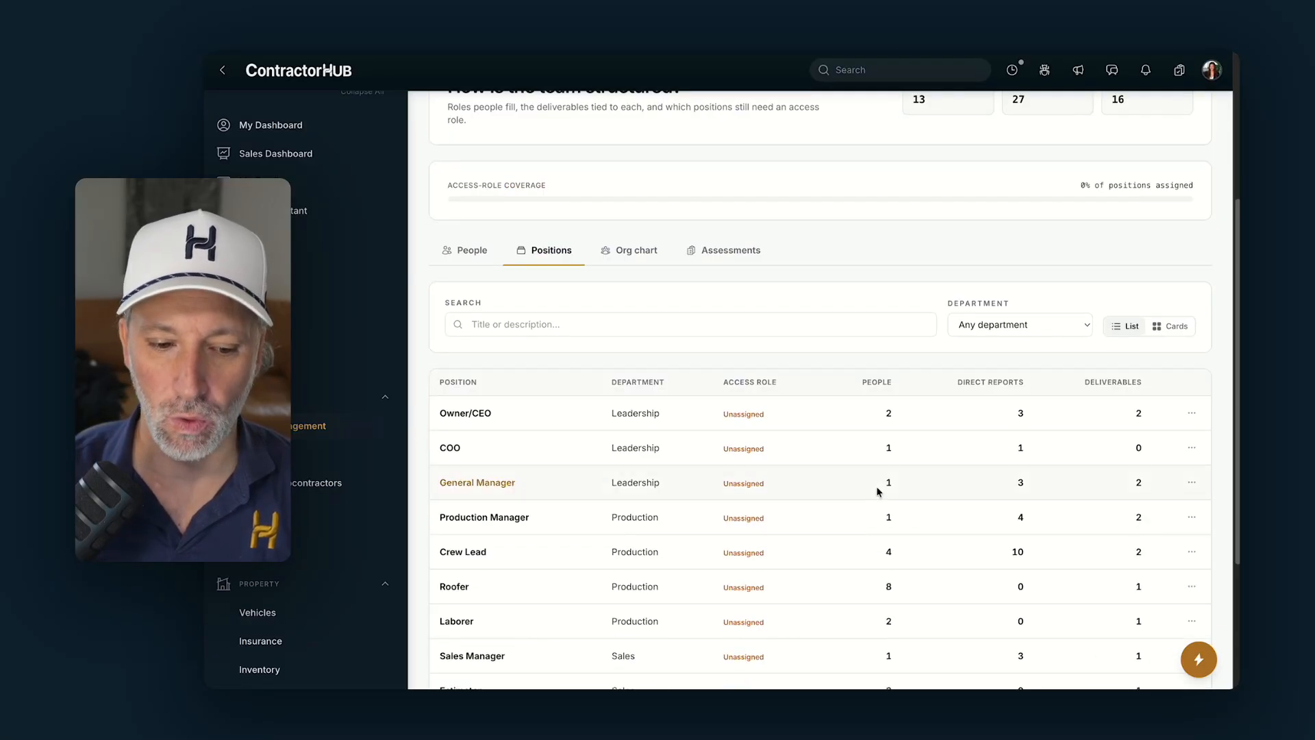
pyautogui.scroll(3, 822, 551)
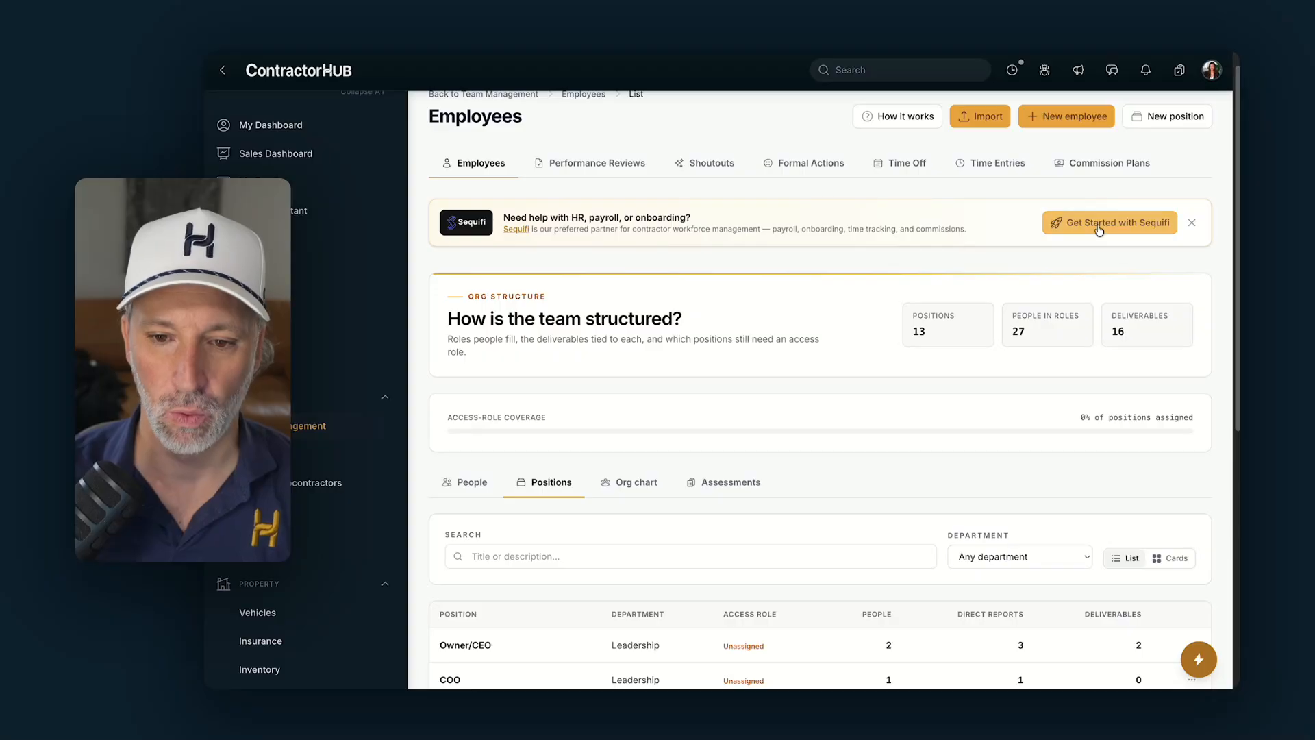
pyautogui.click(1149, 122)
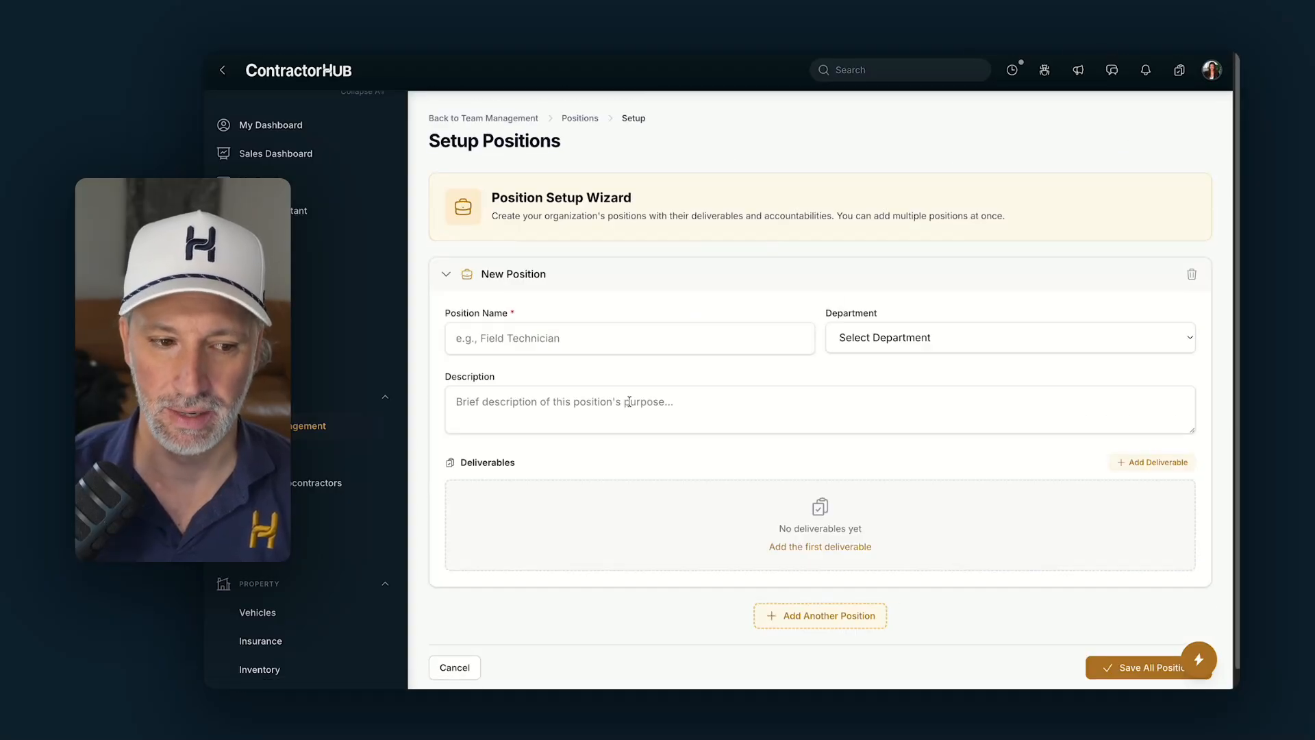
# Name the new position Field Tech and assign it to the Production department.
pyautogui.click(587, 343)
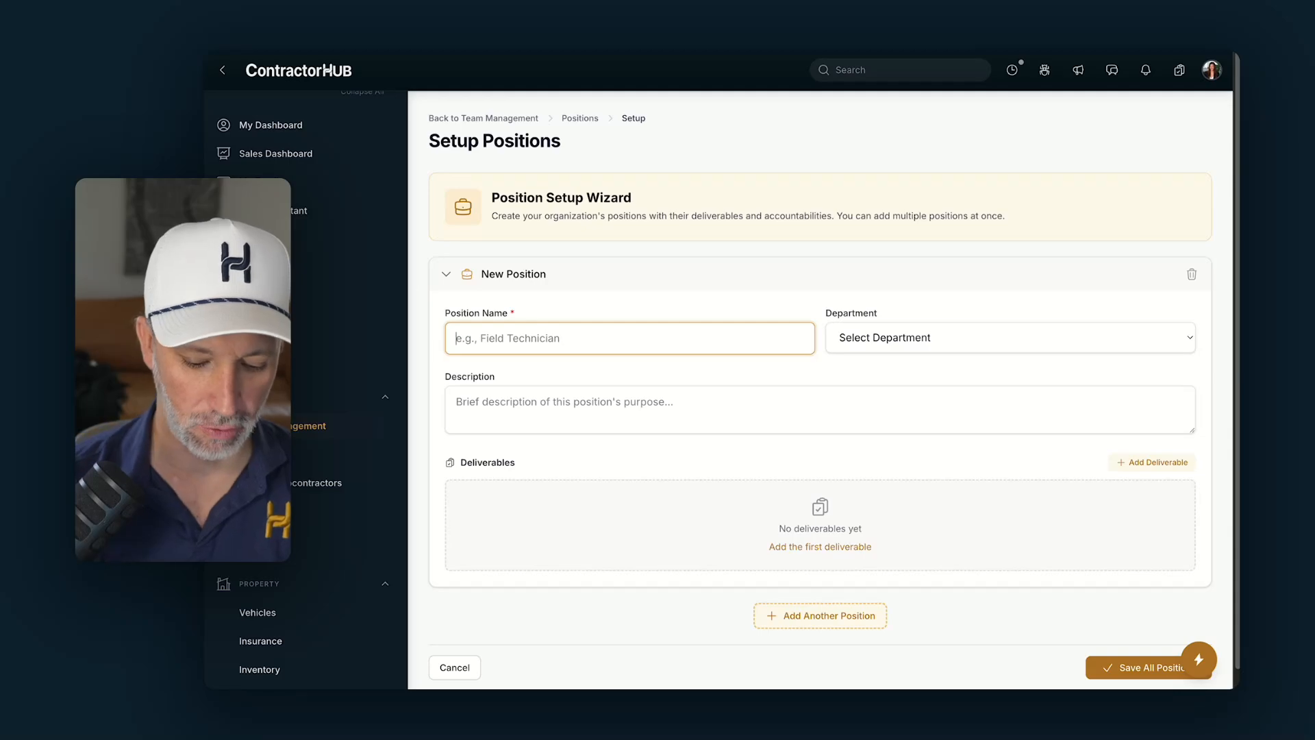
pyautogui.write('Field Tech')
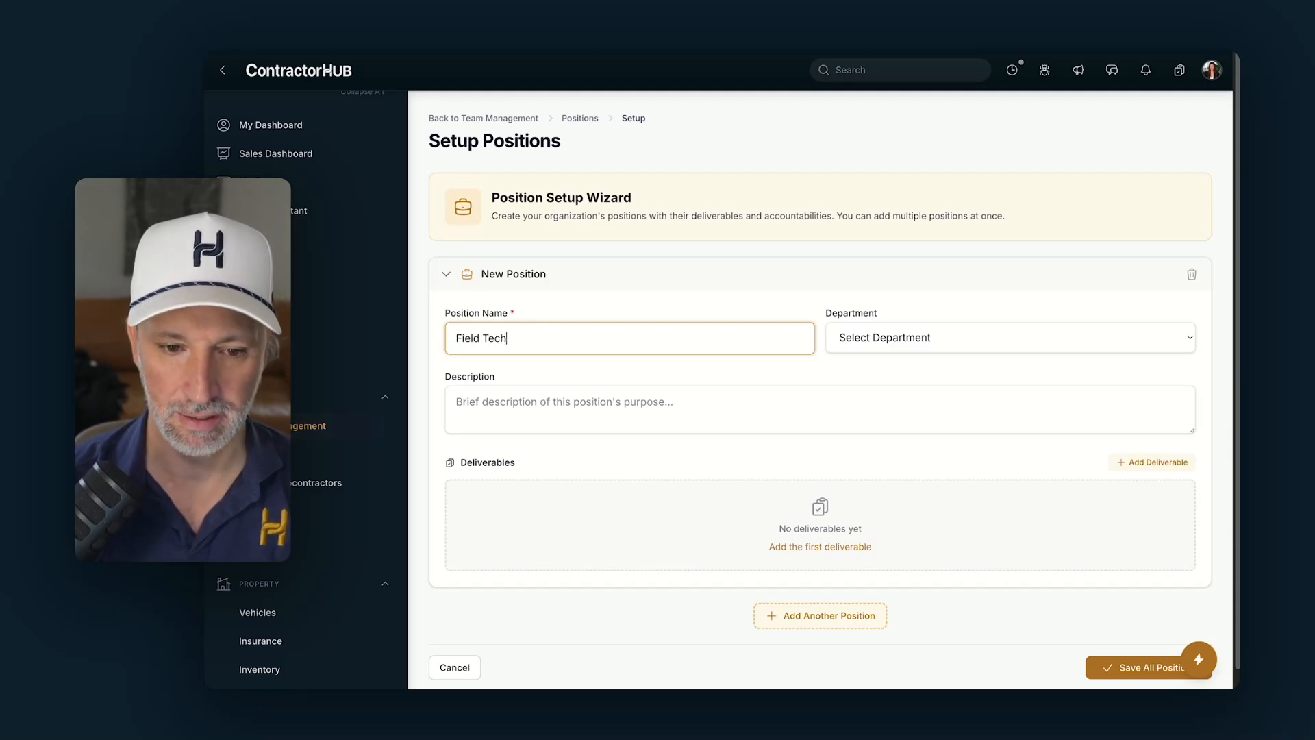
pyautogui.press('Tab')
pyautogui.click(839, 334)
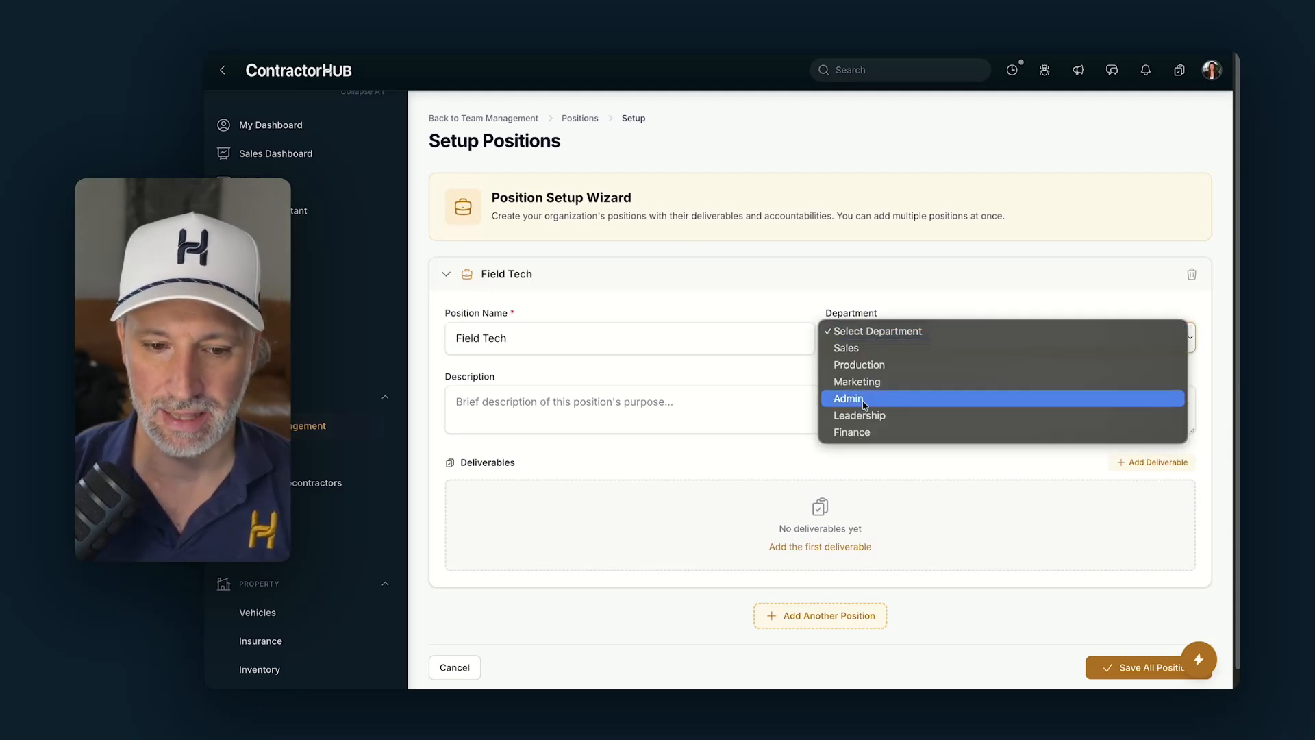
pyautogui.click(877, 372)
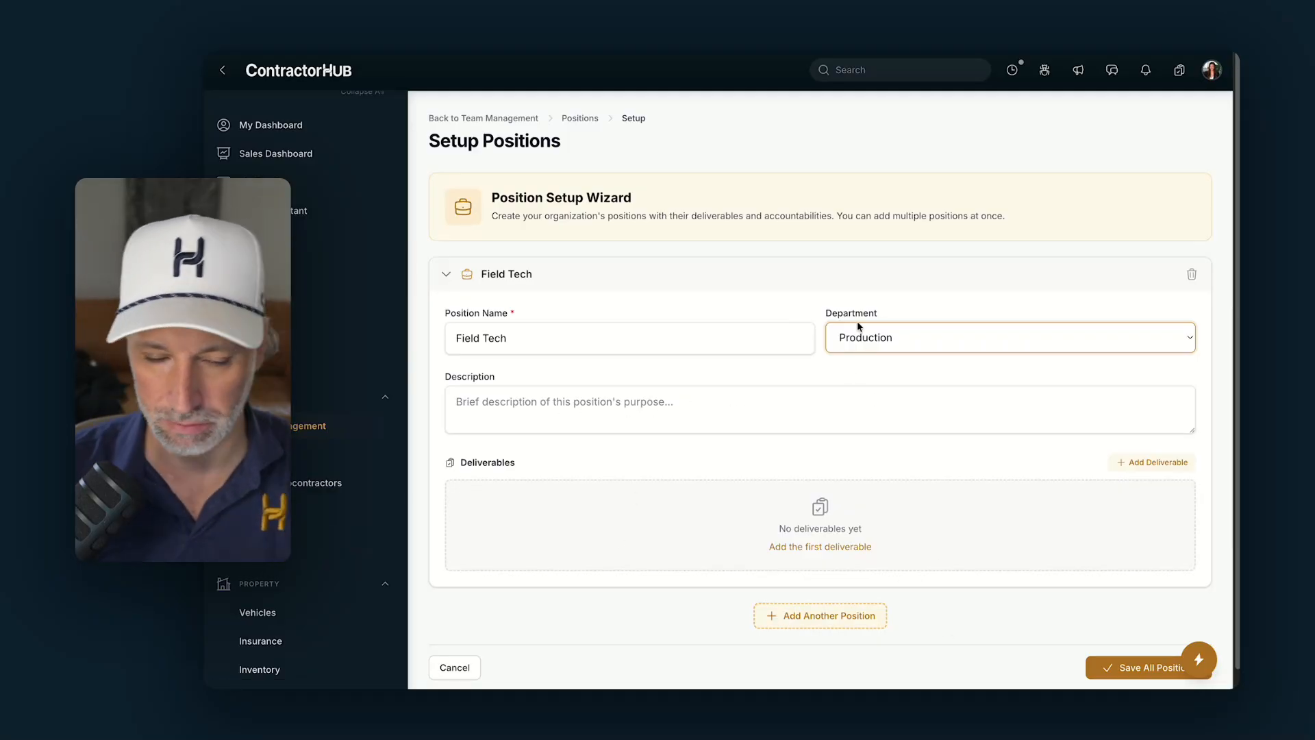
pyautogui.click(825, 393)
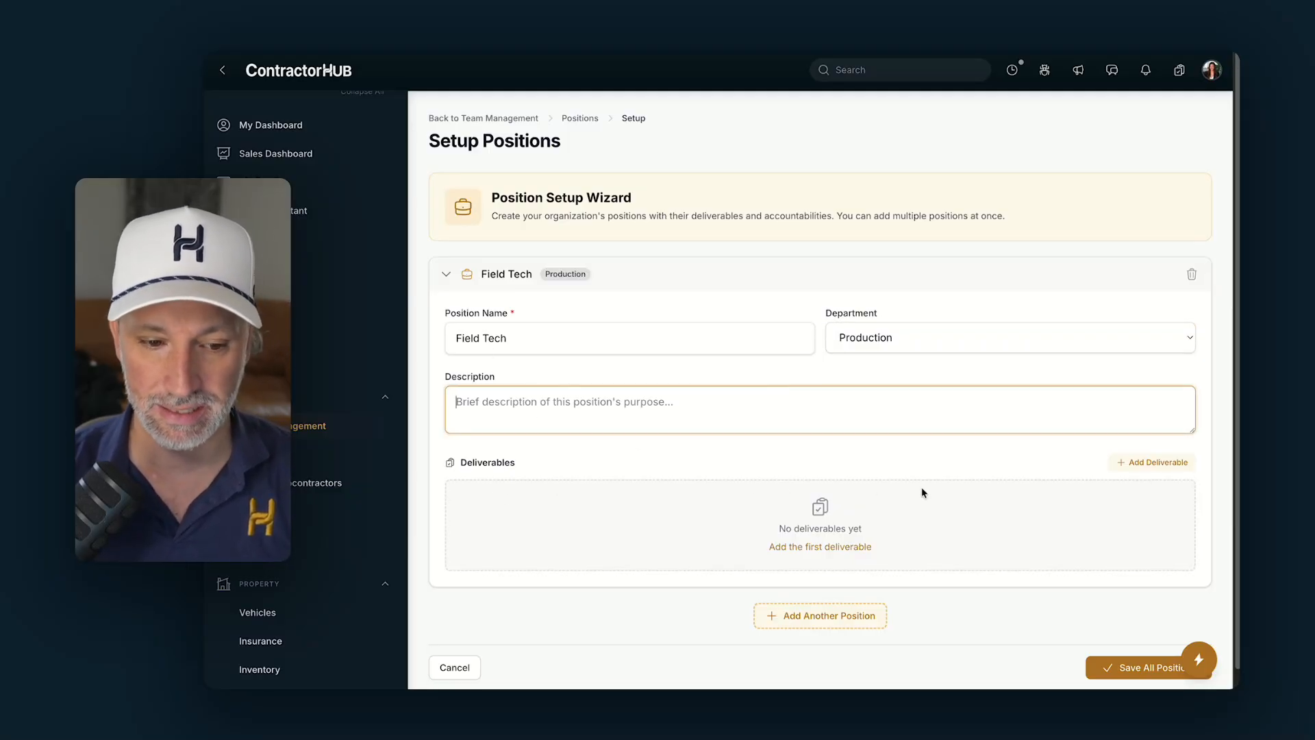
# Add a first deliverable to the Field Tech position titled "Sell $200k in Equipment".
pyautogui.scroll(-1, 903, 492)
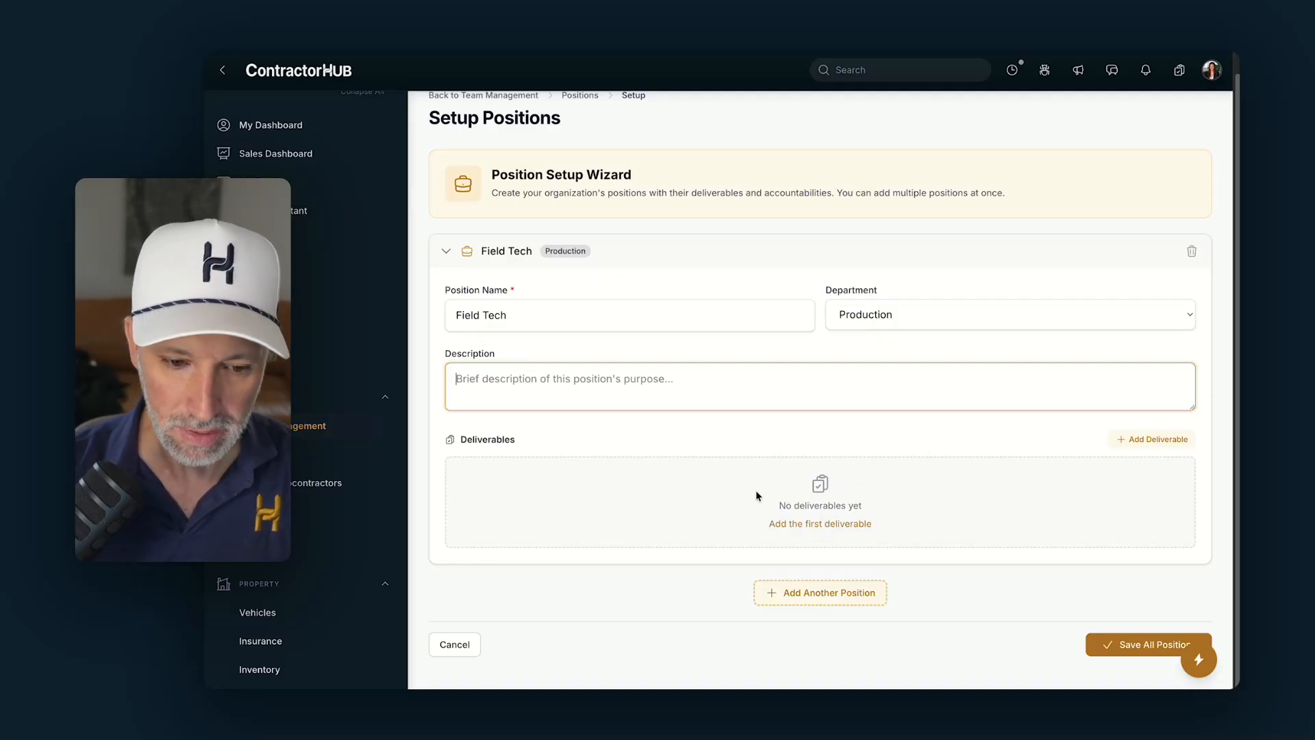
pyautogui.click(810, 525)
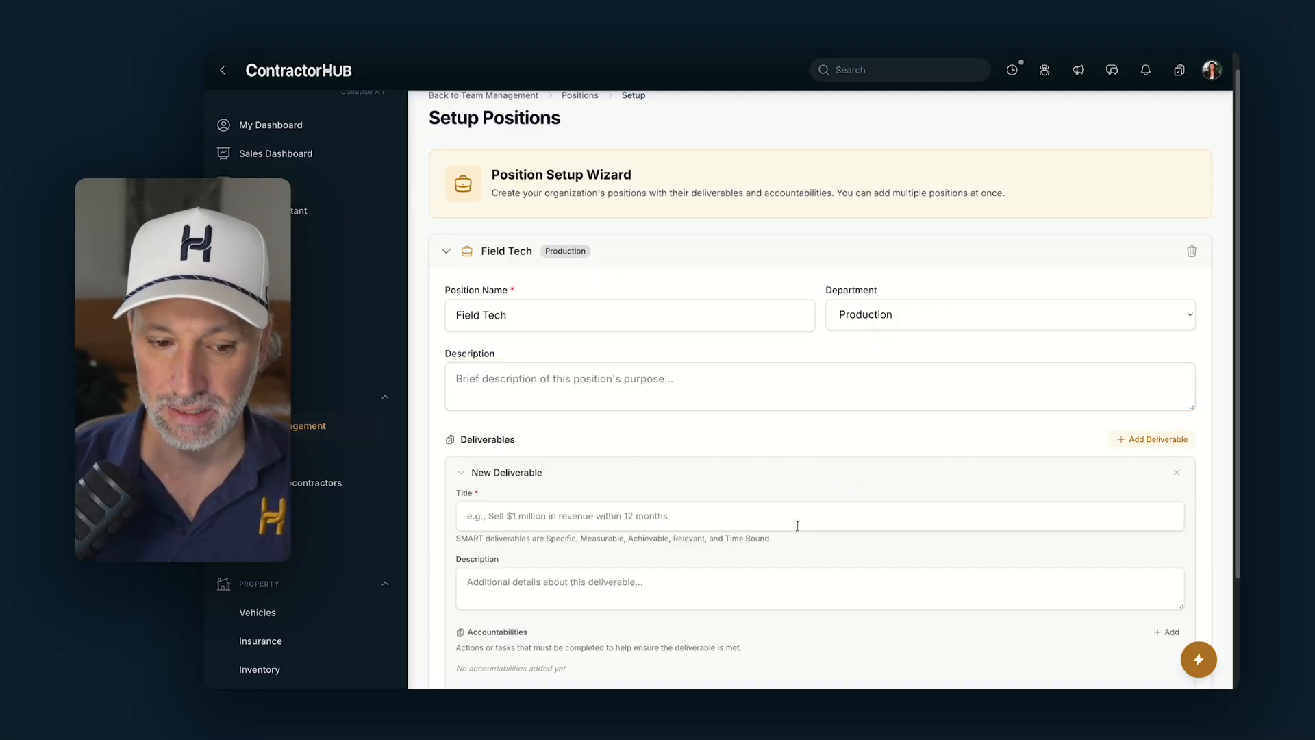
pyautogui.click(652, 515)
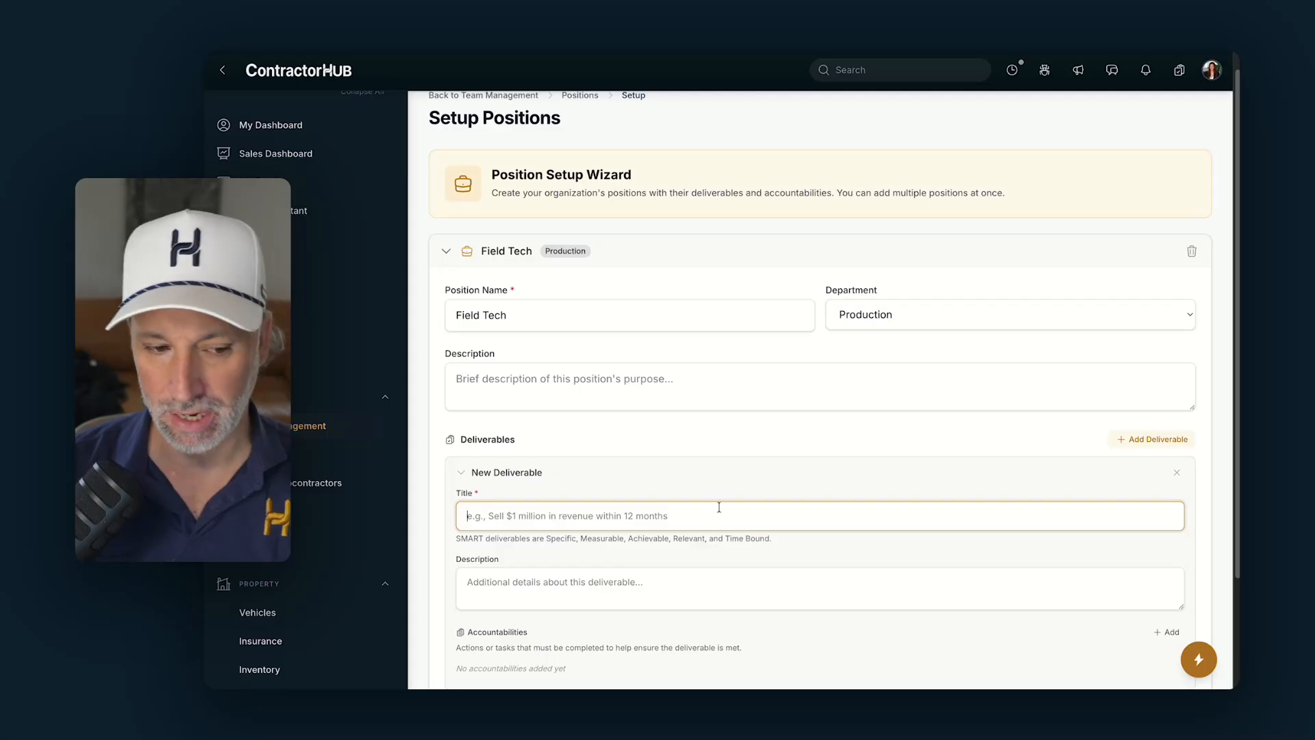
pyautogui.write('Swell')
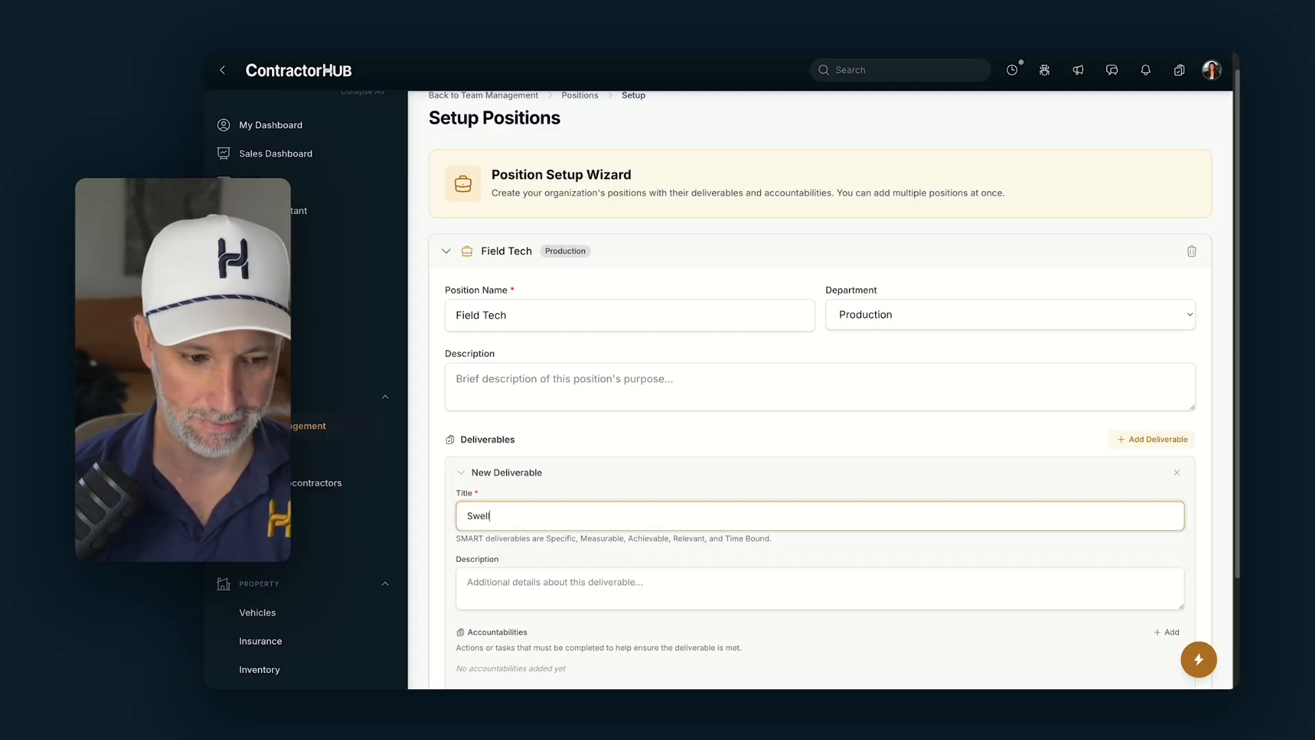
pyautogui.press('BackSpace')
pyautogui.write('ell #200')
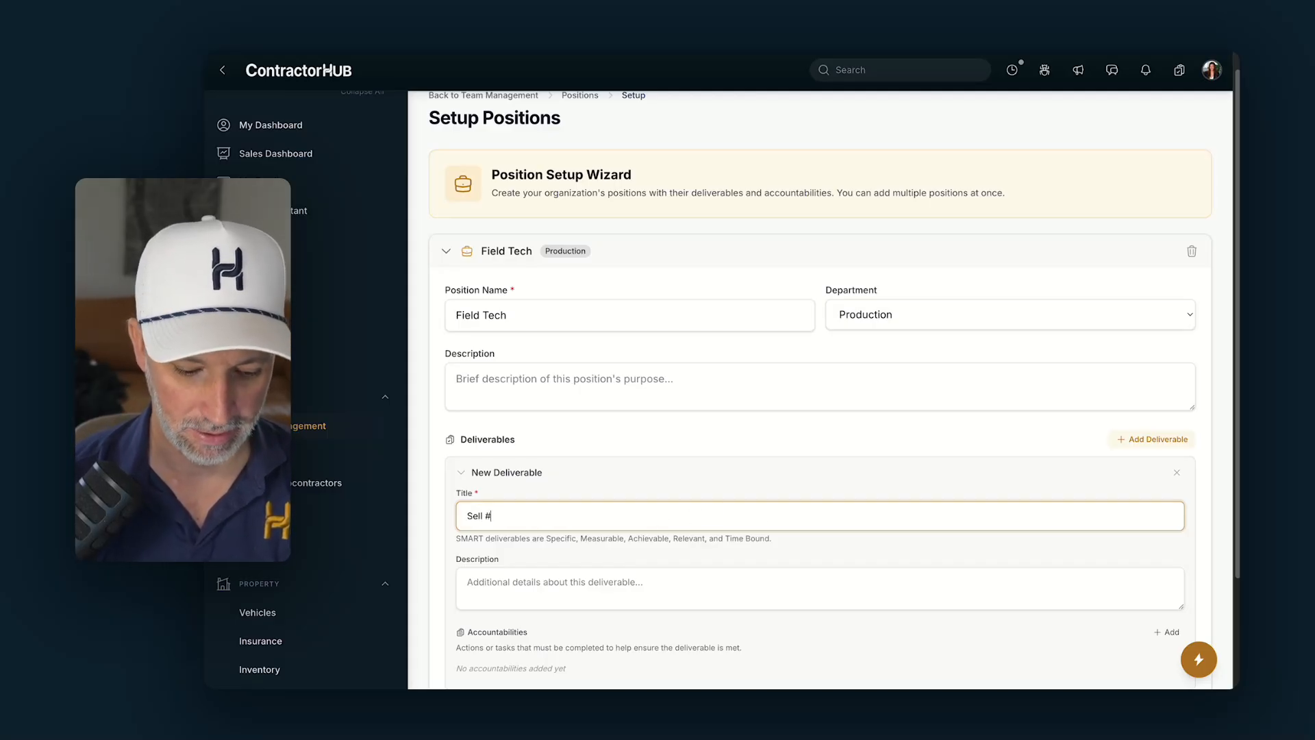
pyautogui.press('BackSpace')
pyautogui.press('BackSpace')
pyautogui.press('BackSpace')
pyautogui.press('BackSpace')
pyautogui.write('$2300')
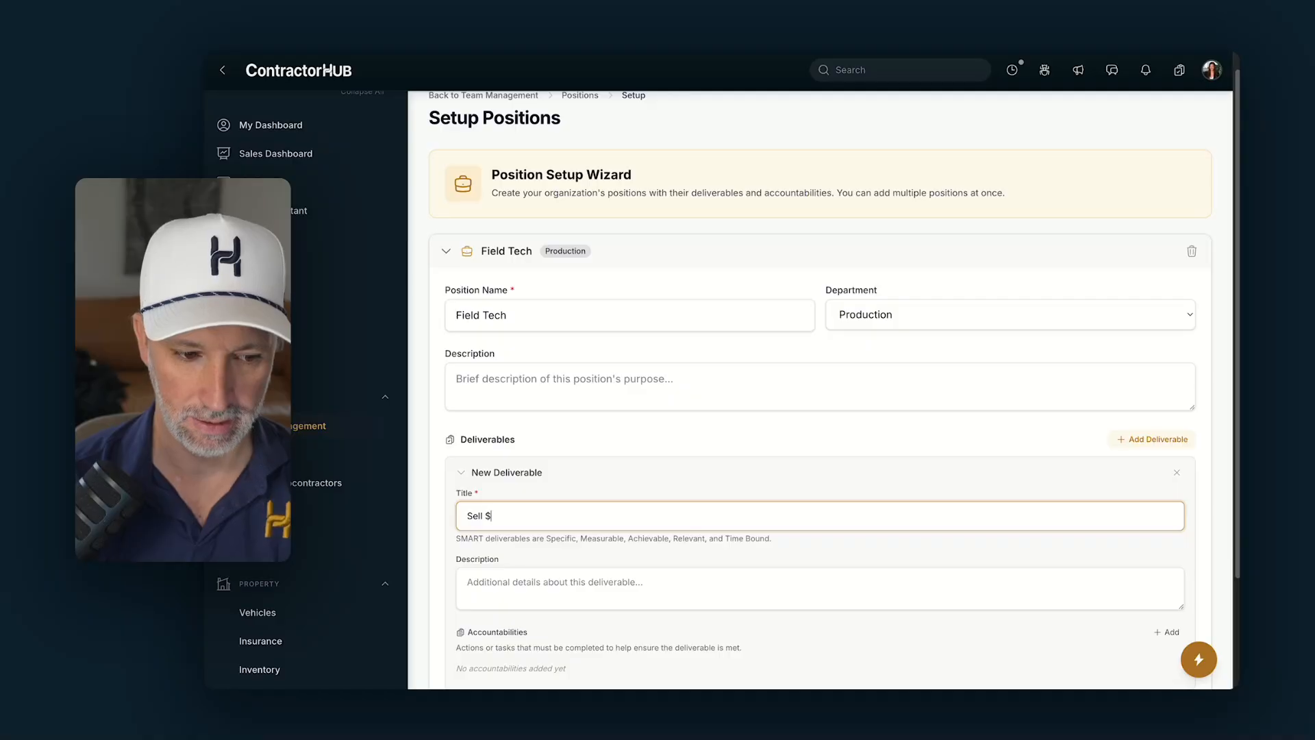
pyautogui.press('BackSpace')
pyautogui.press('BackSpace')
pyautogui.press('BackSpace')
pyautogui.write('00k')
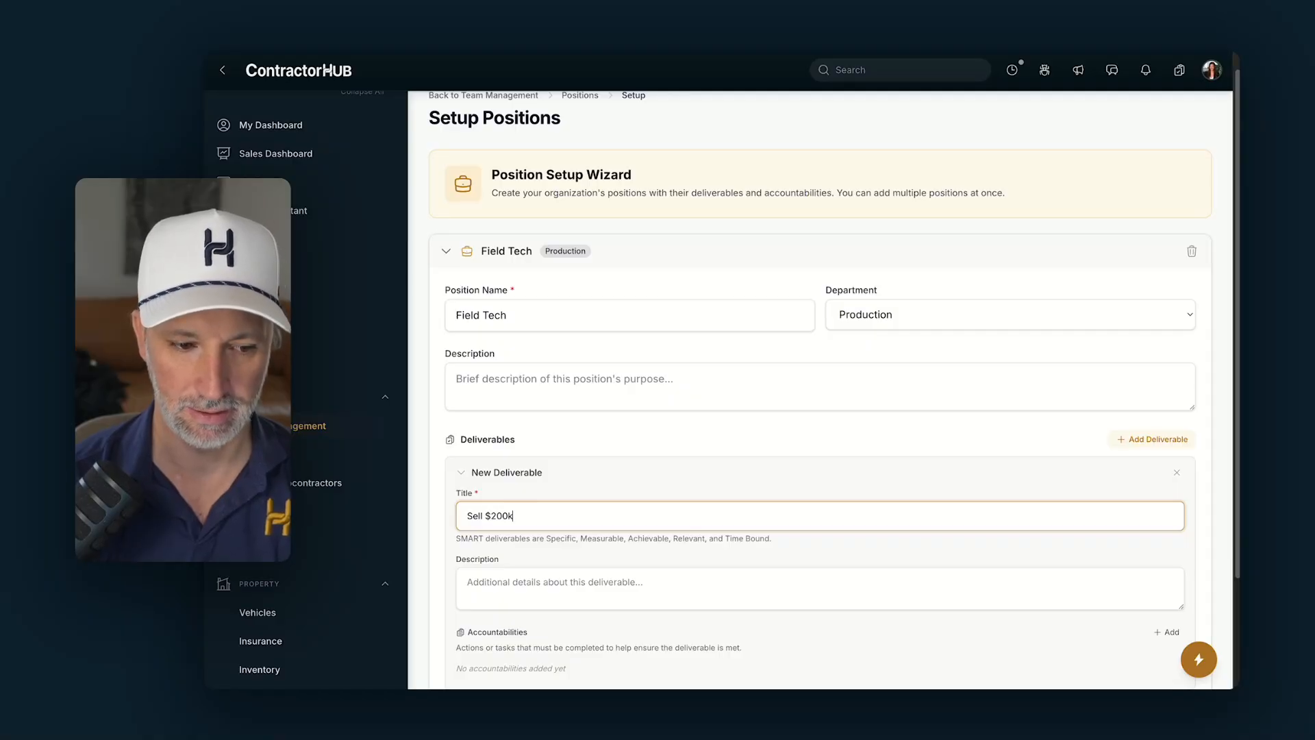
pyautogui.write(' in Equipment')
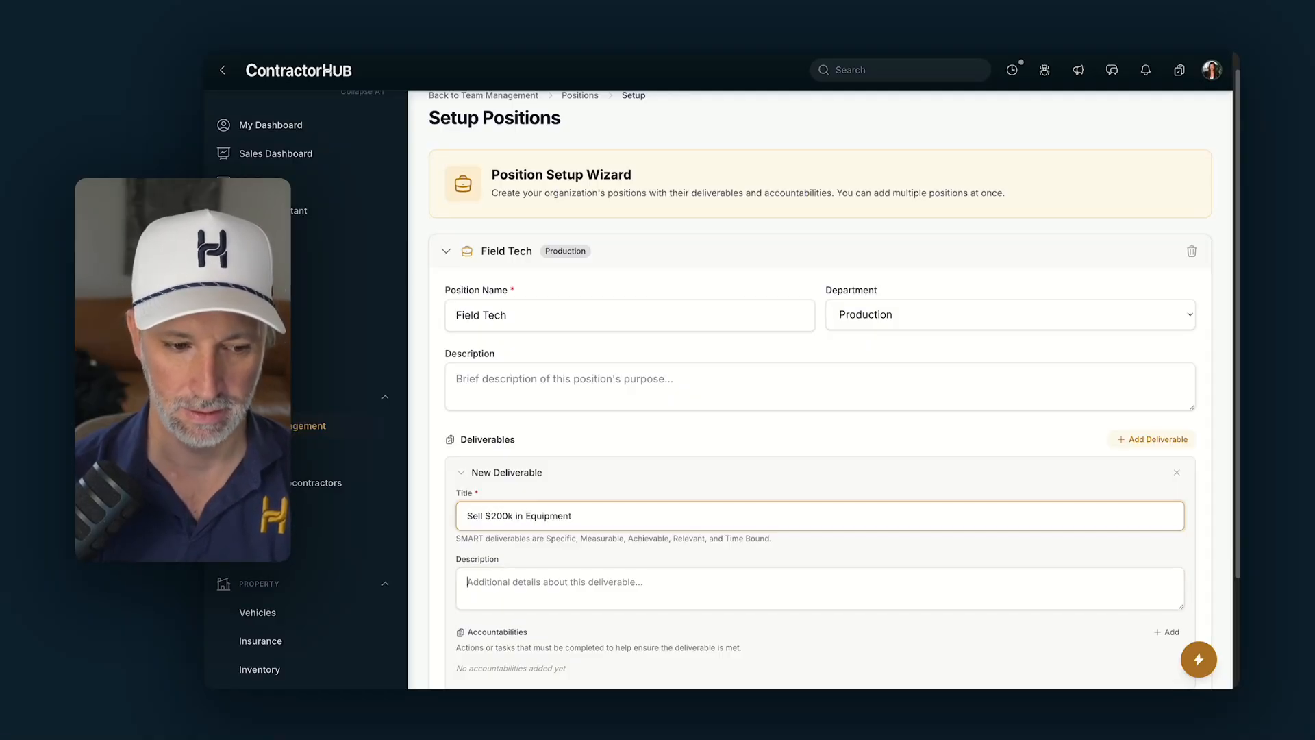
pyautogui.press('Tab')
# Add an accountability to the deliverable titled "Look for upsell opportunities on each appointment".
pyautogui.scroll(-3, 603, 490)
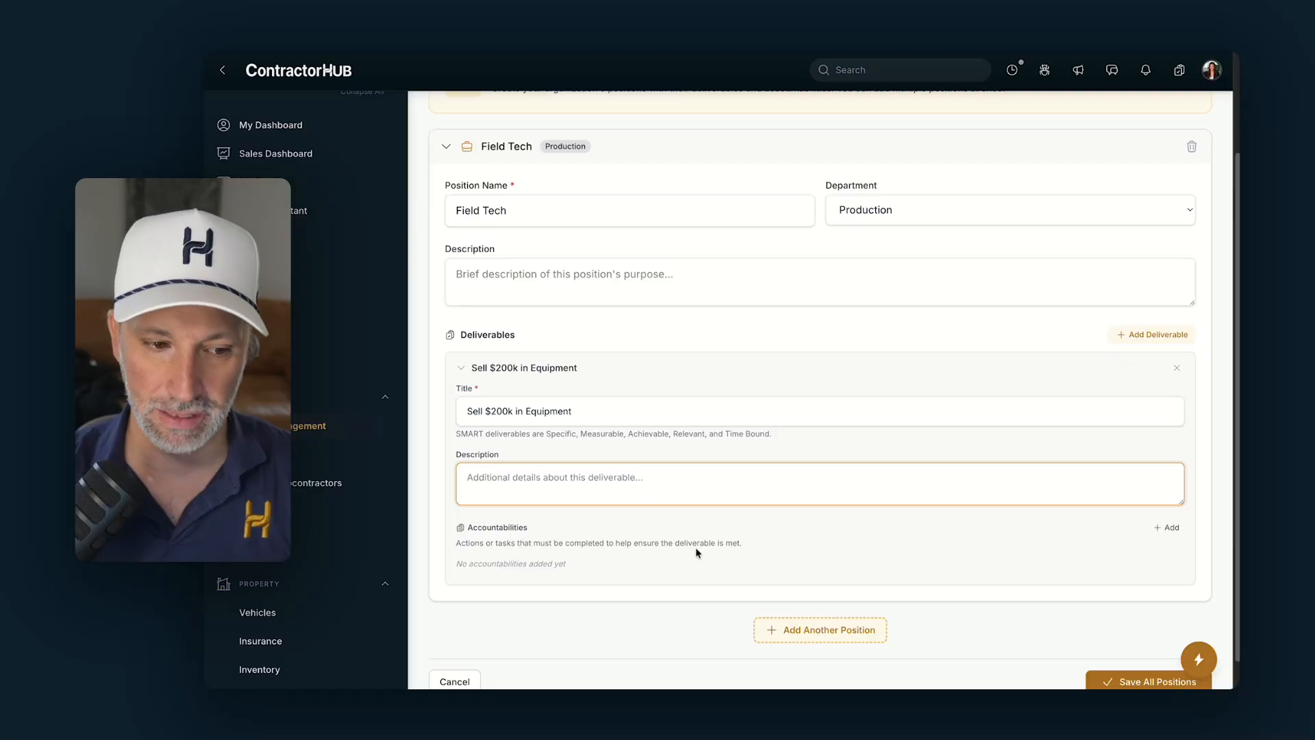
pyautogui.click(1173, 528)
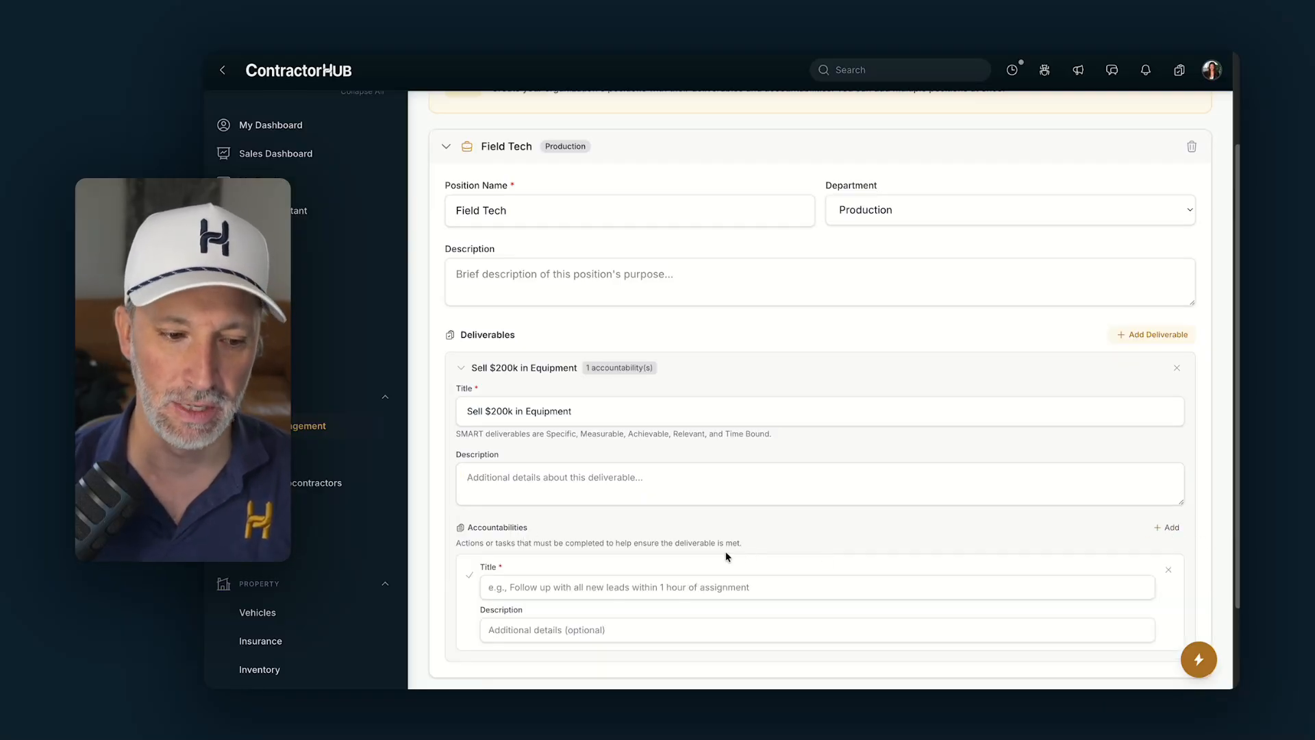
pyautogui.scroll(-2, 706, 549)
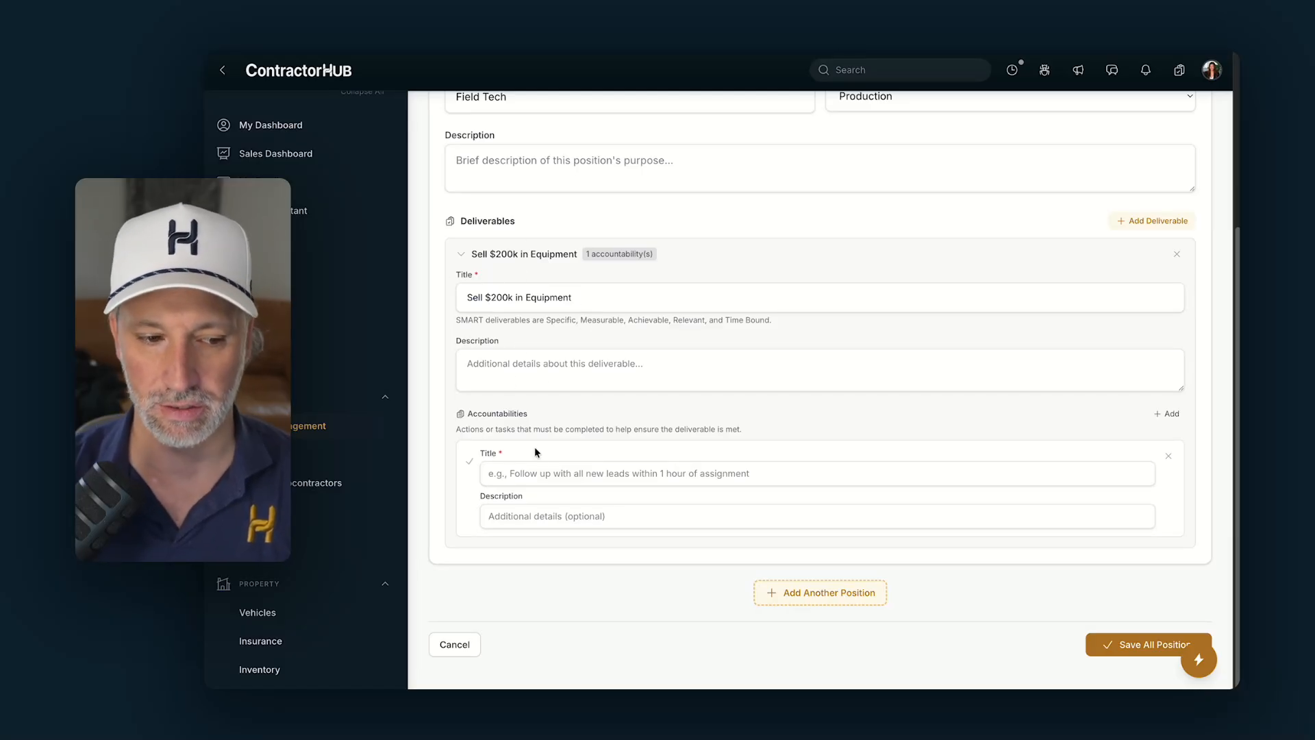
pyautogui.click(537, 468)
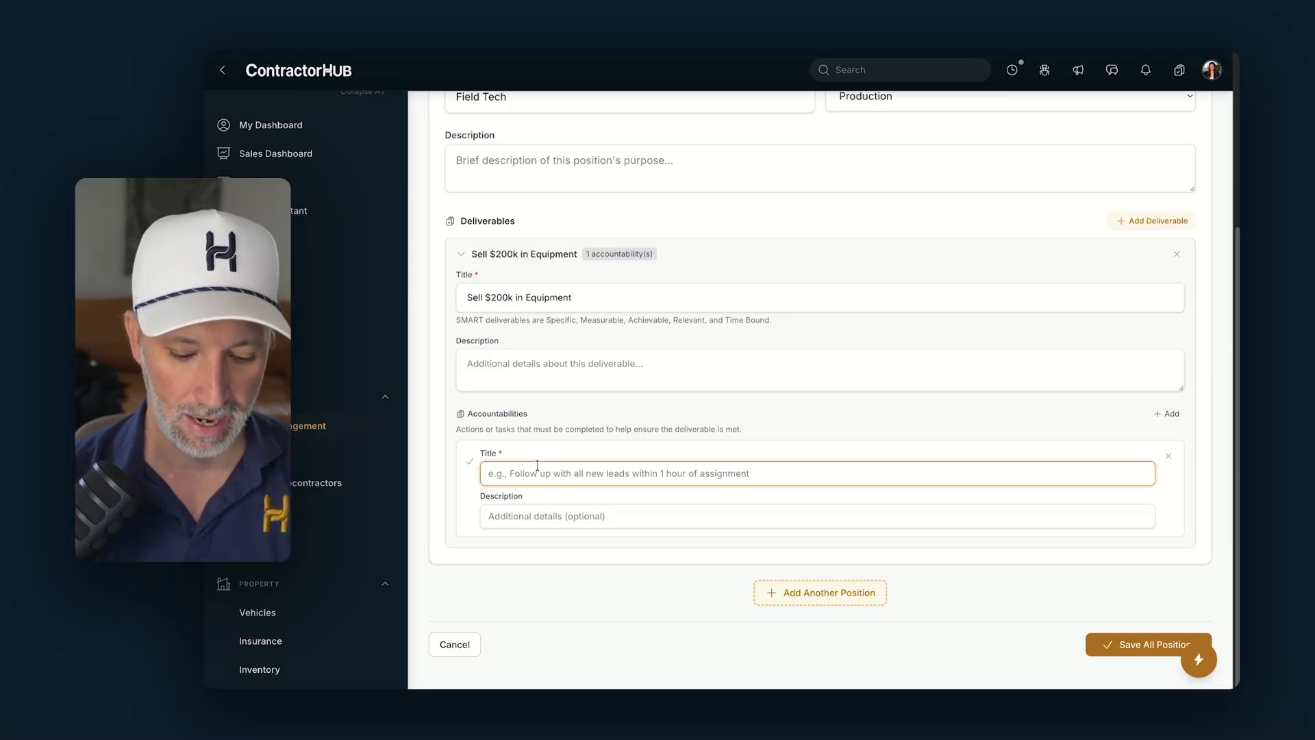
pyautogui.write('Look for u')
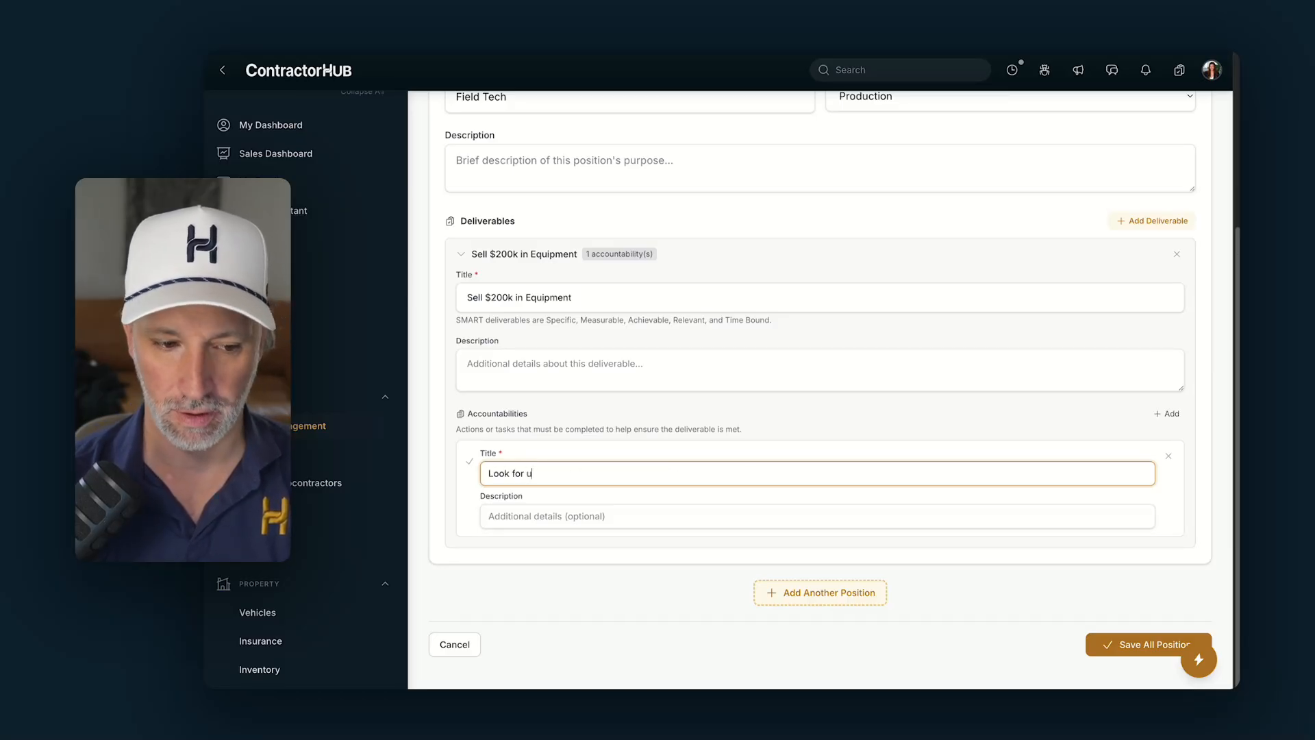
pyautogui.write('psell op')
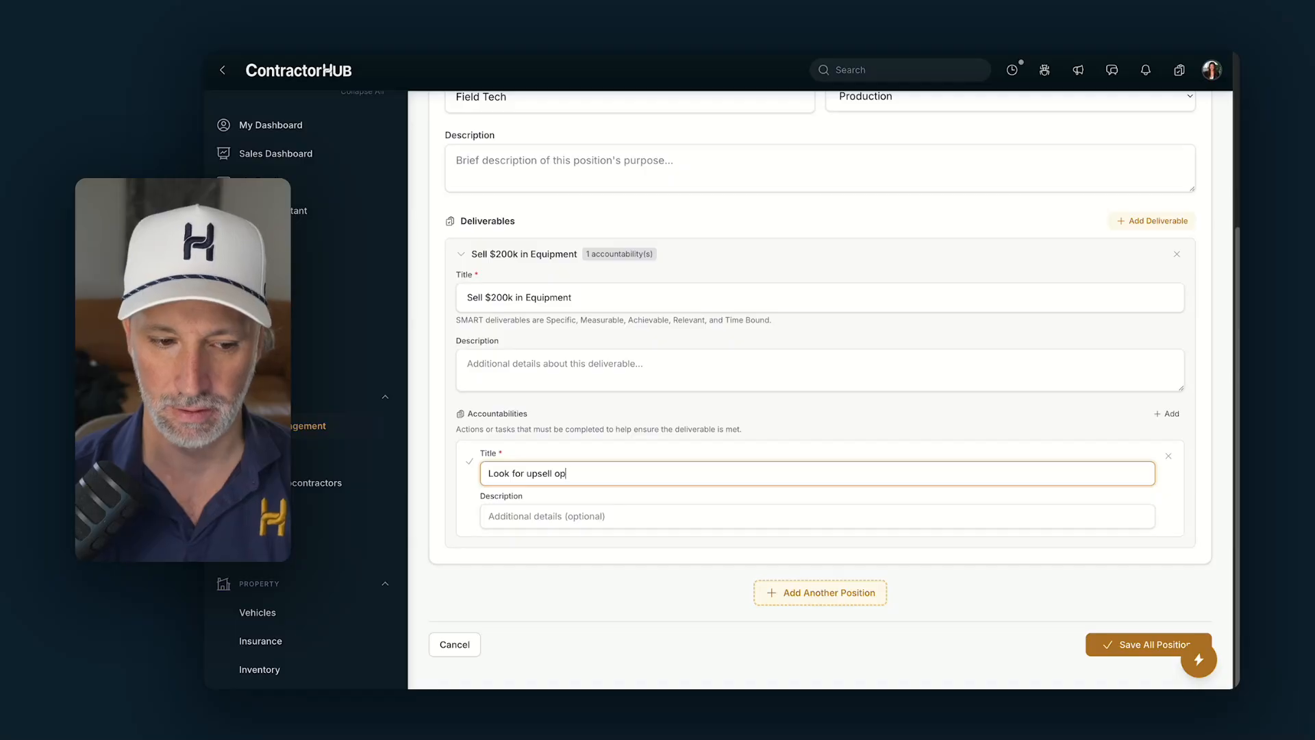
pyautogui.write('portuni')
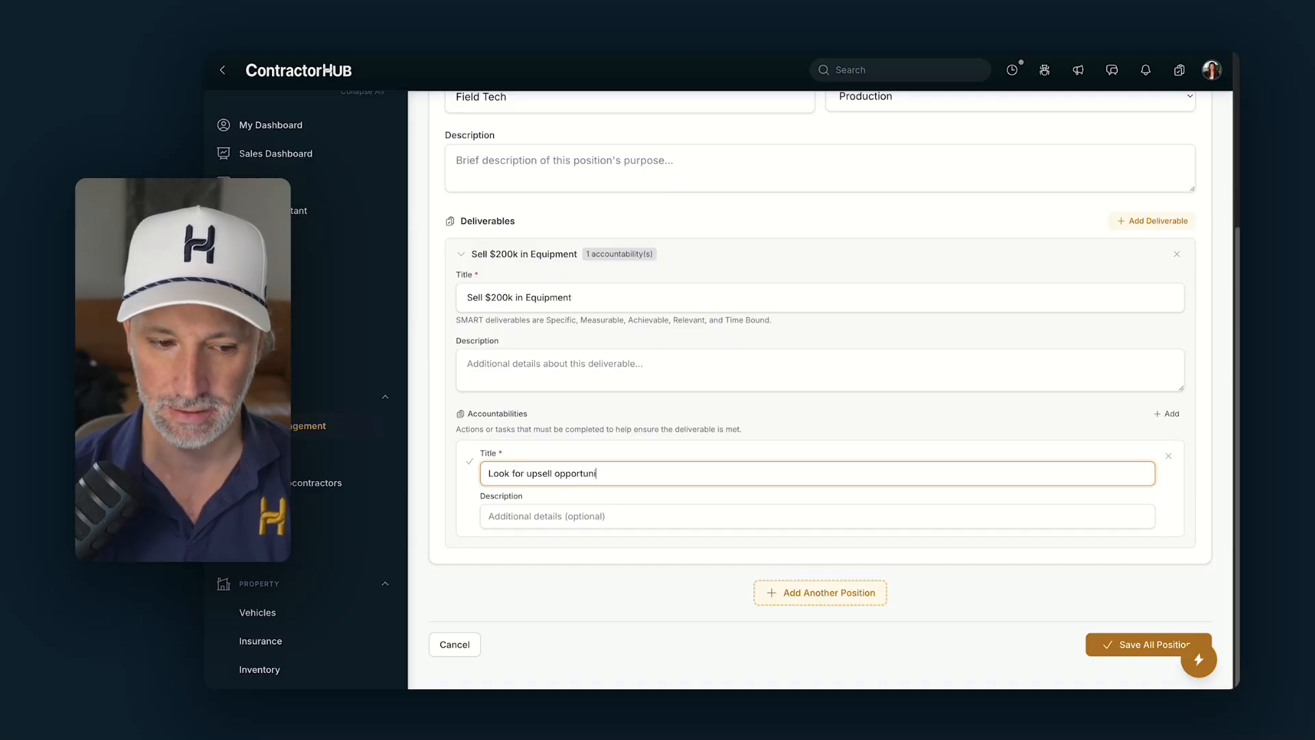
pyautogui.write('ties on each ')
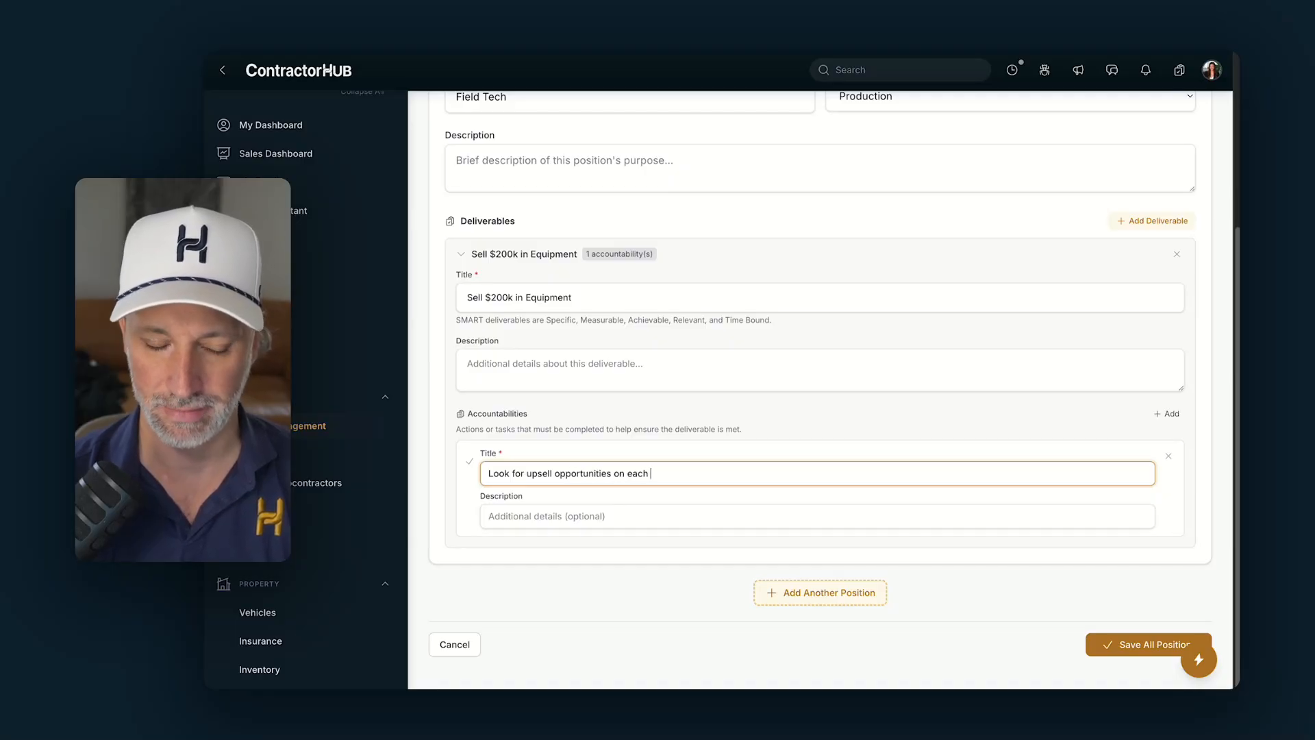
pyautogui.write('appointment')
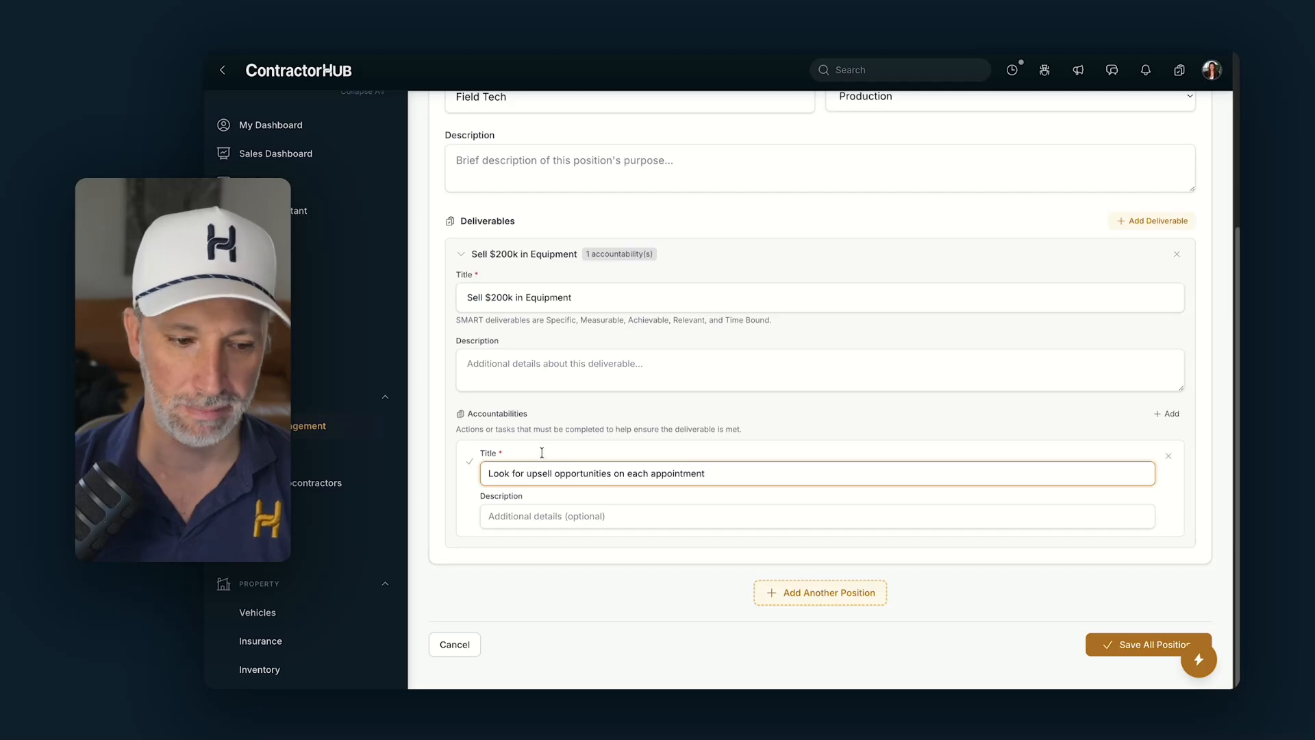
pyautogui.click(572, 520)
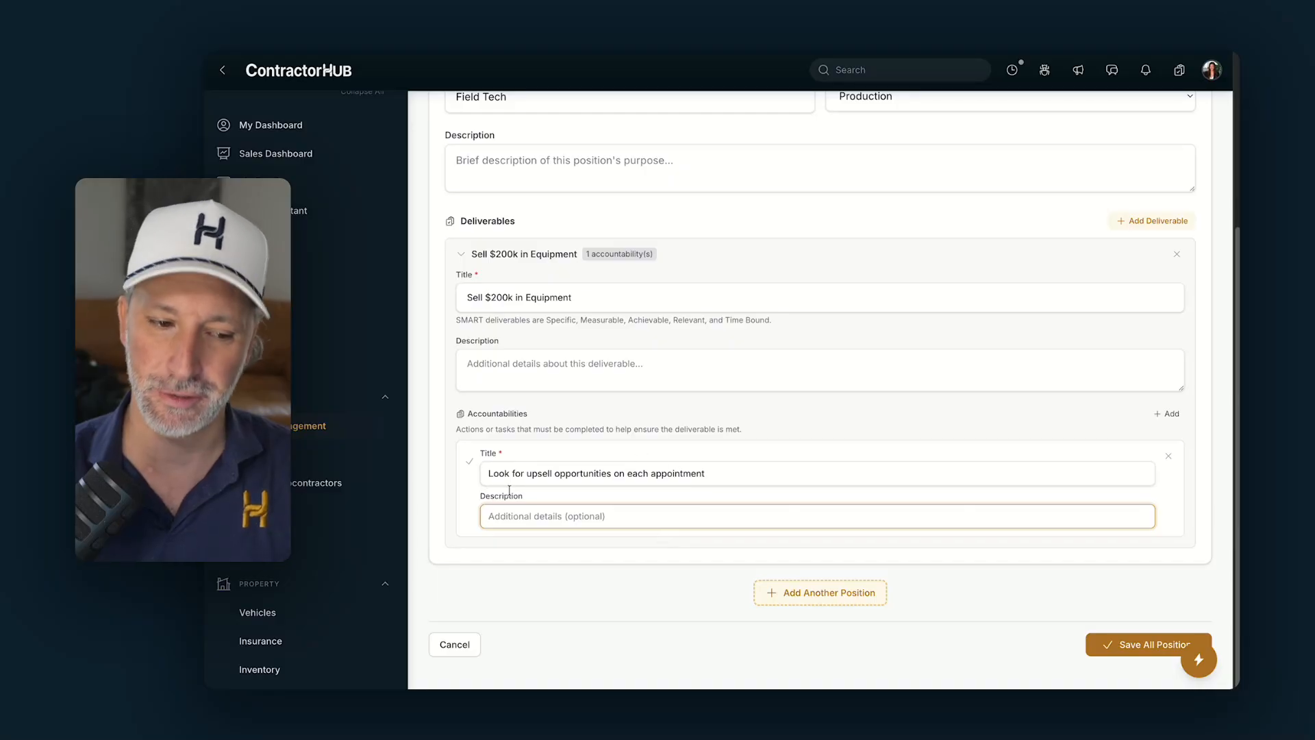
# Save the Field Tech position and check its entry in the positions list.
pyautogui.click(1134, 653)
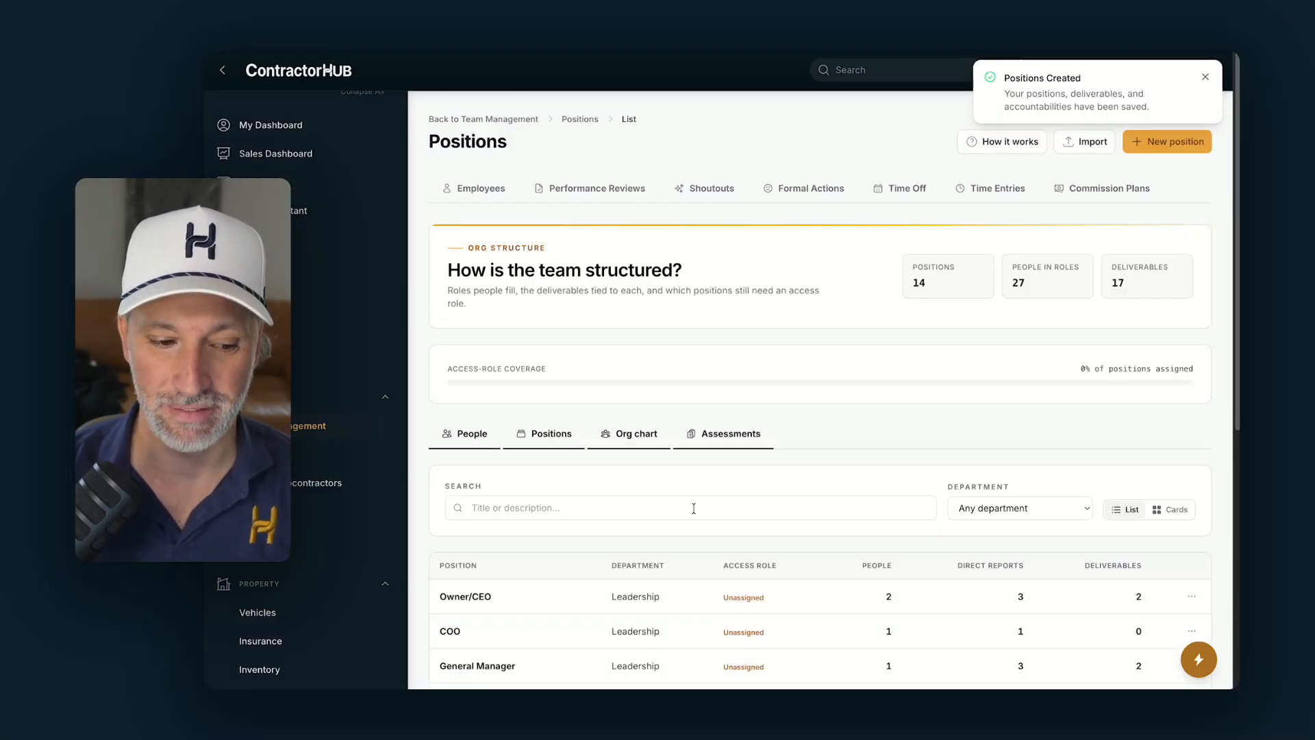
pyautogui.scroll(-6, 694, 508)
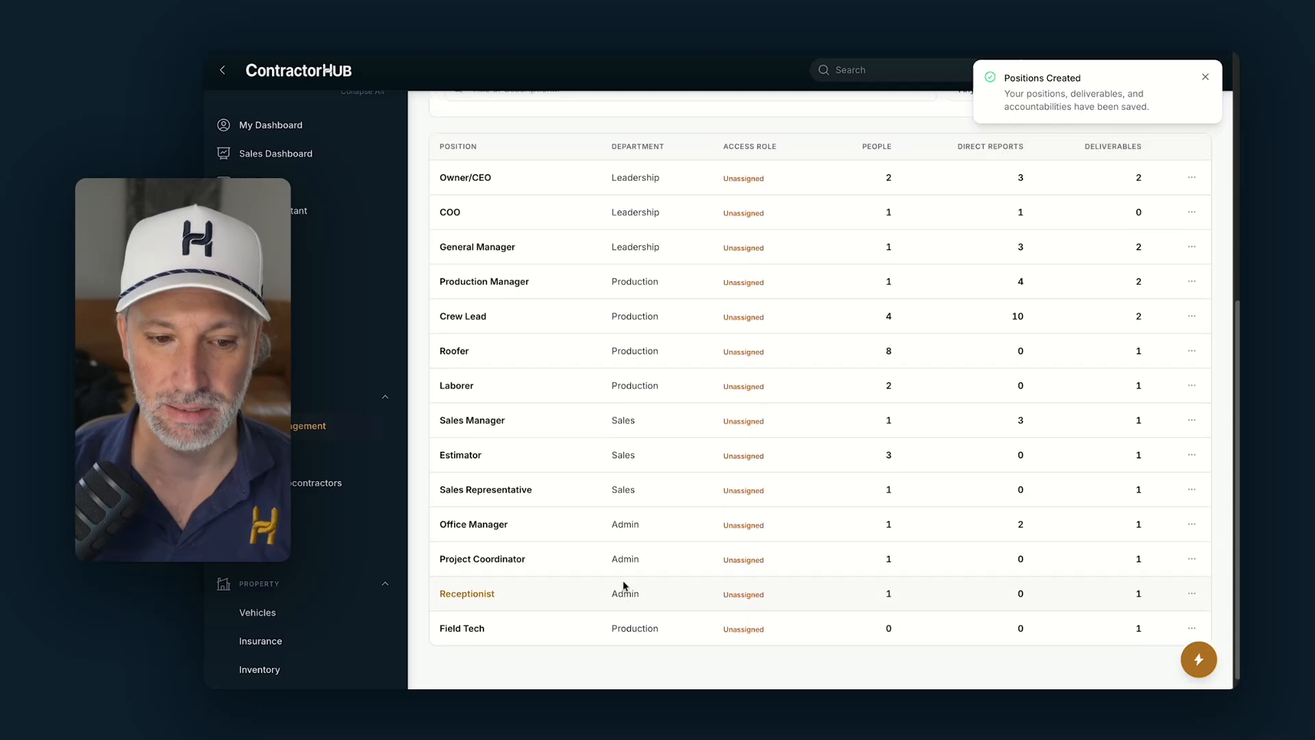
pyautogui.scroll(1, 685, 603)
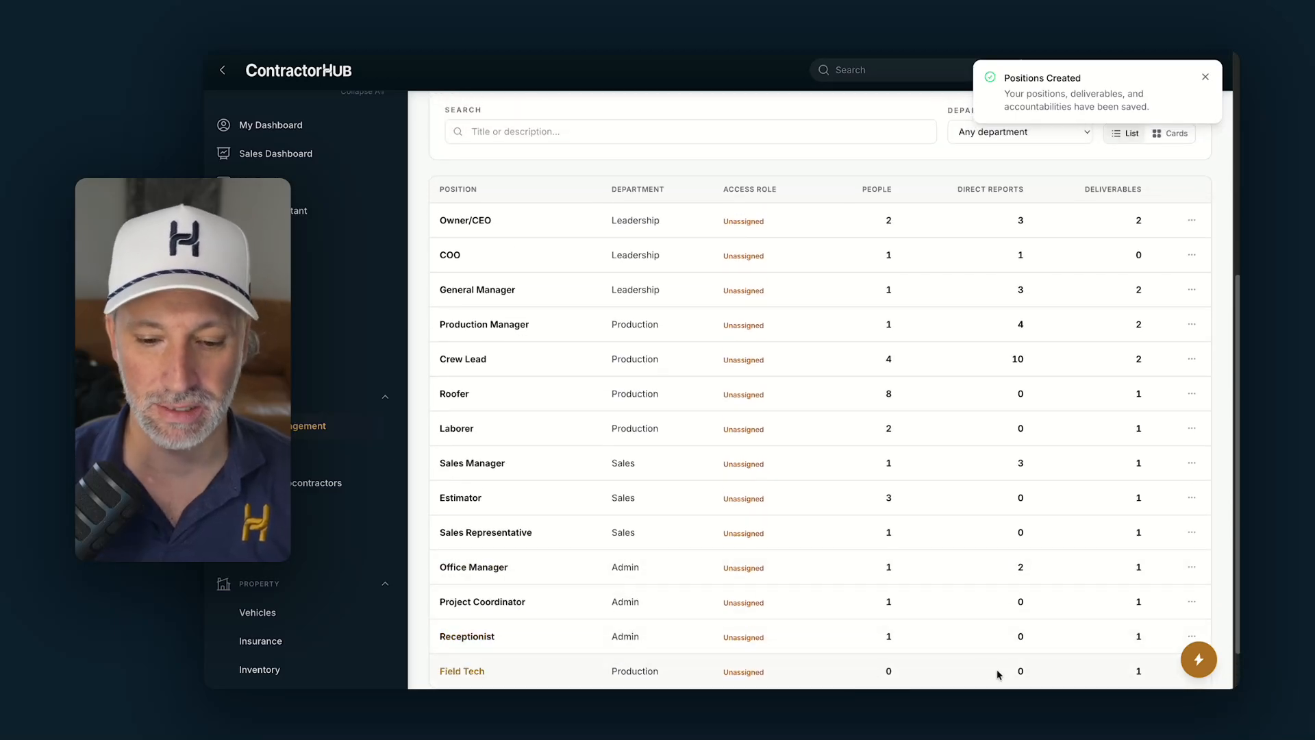
pyautogui.scroll(5, 946, 641)
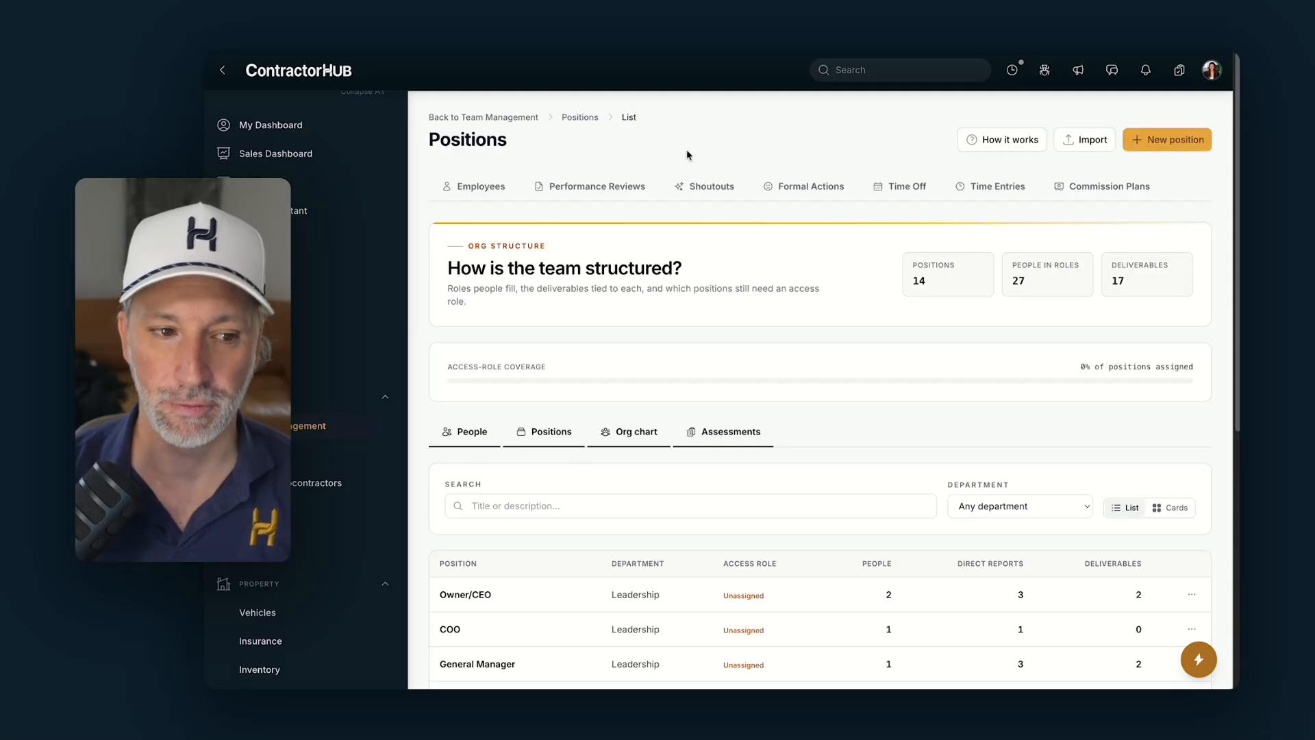
# Go back to the employees area and view the team's org chart.
pyautogui.click(480, 187)
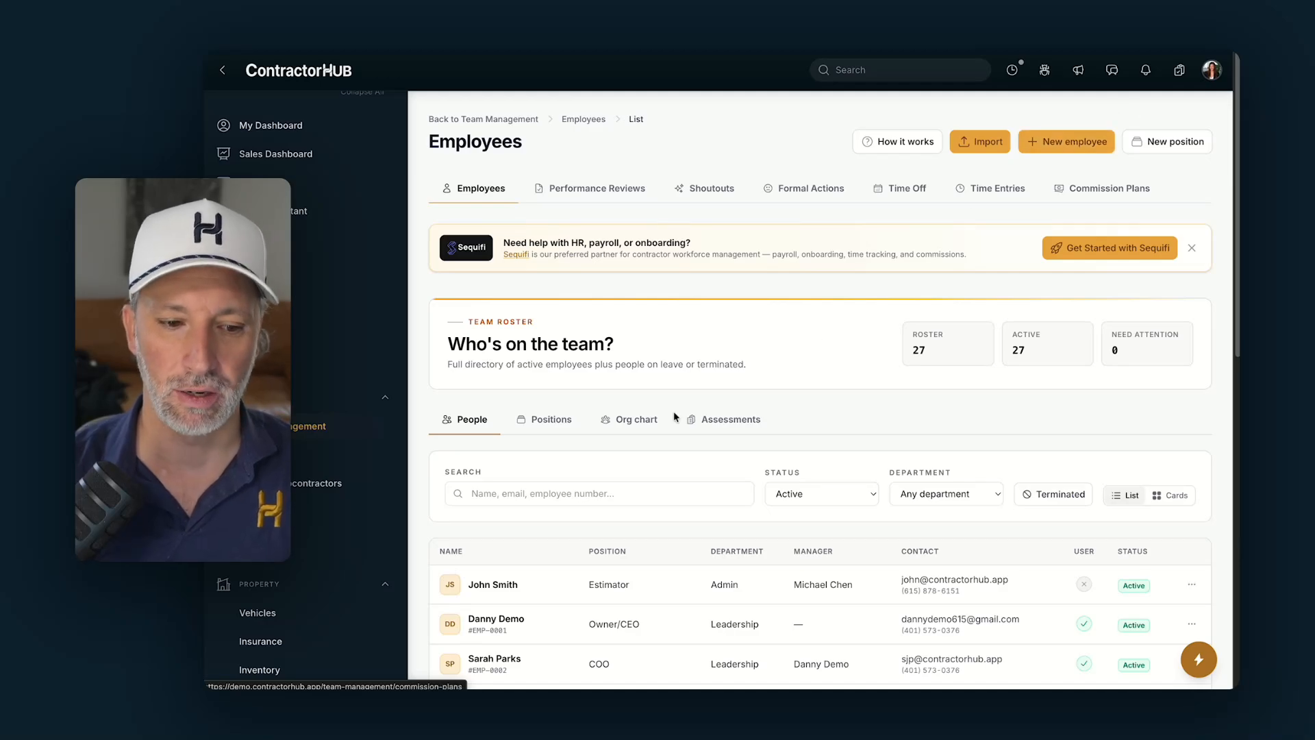
pyautogui.click(636, 420)
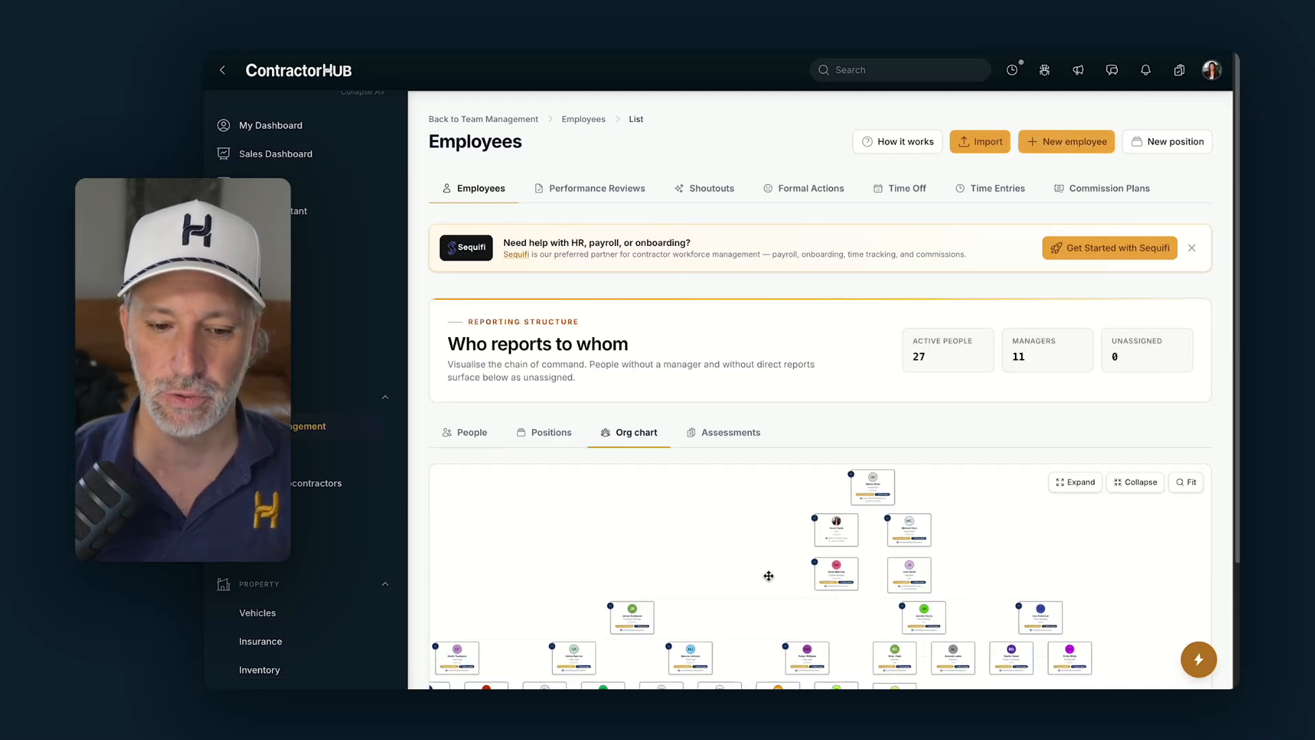
pyautogui.scroll(-1, 783, 577)
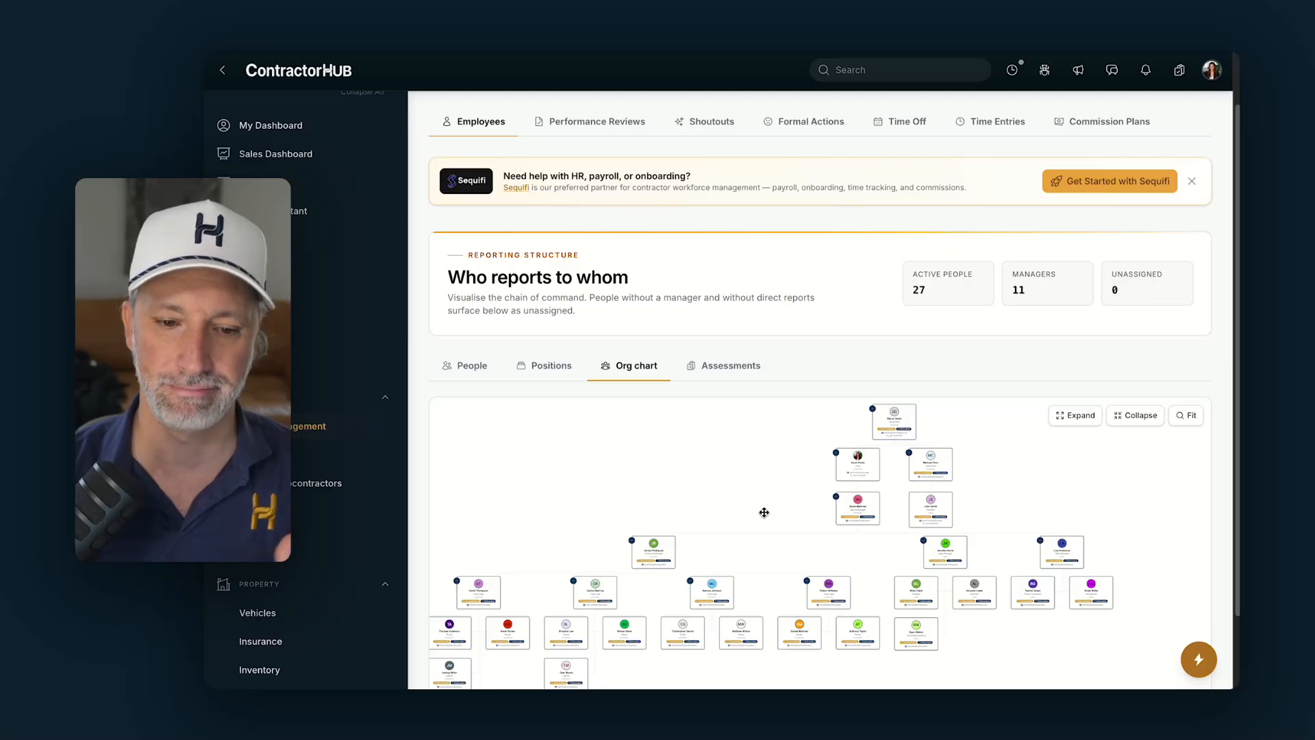